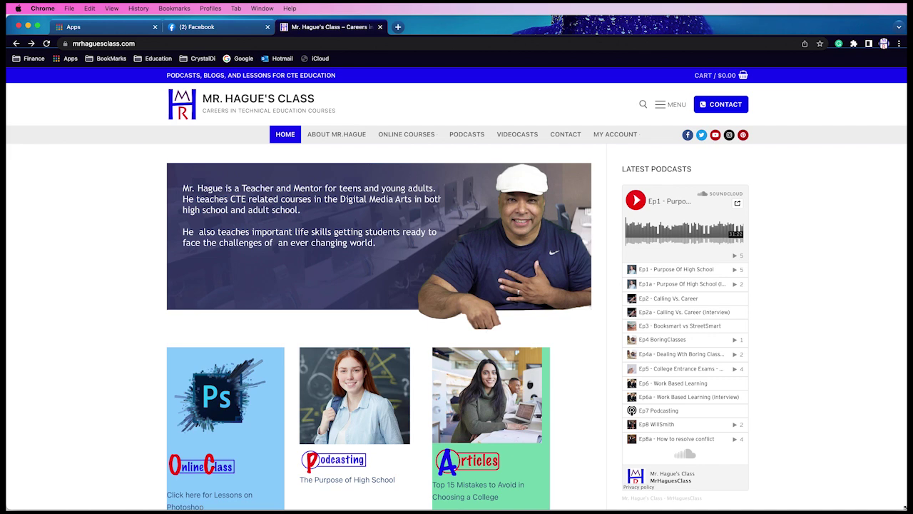
- Switch to Finder and look through the episode subfolders of Excercise Files, including Ep2.3, Ep2.4 and Ep11_3
key("super+Tab")
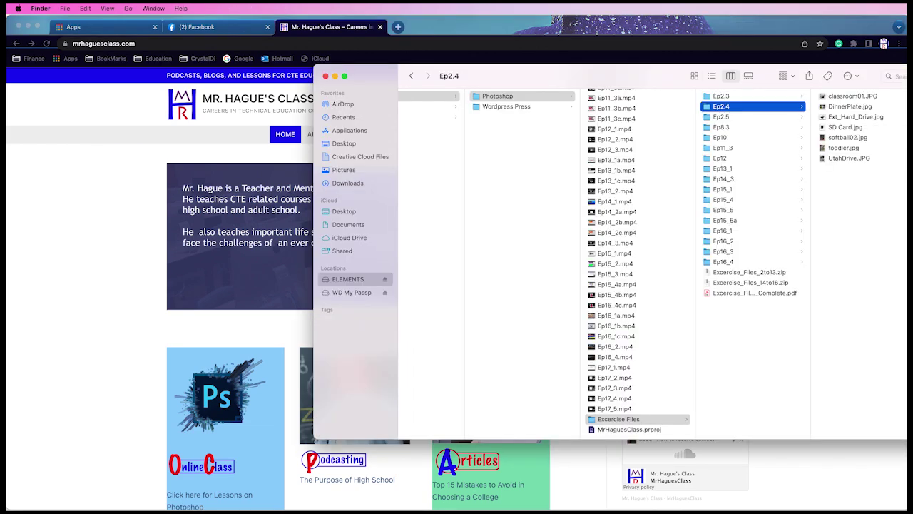
left_click_drag(546, 81, 302, 55)
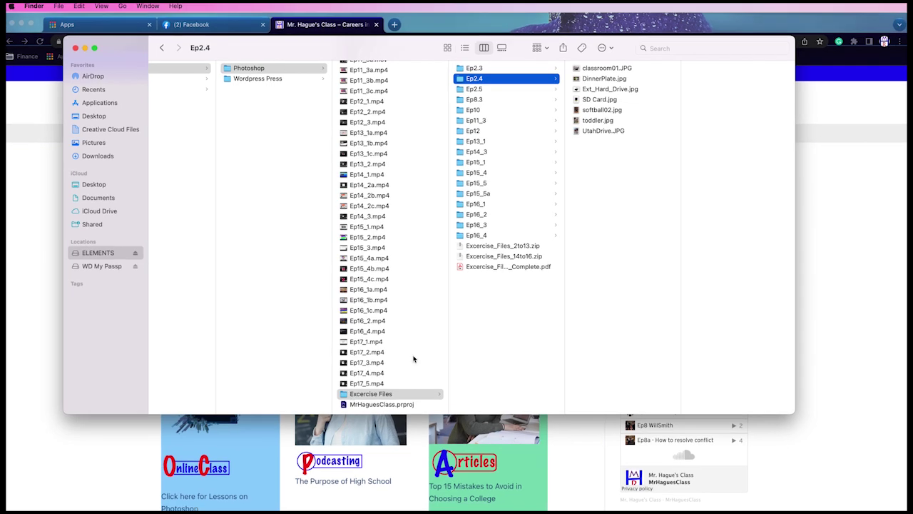
left_click(473, 68)
left_click(474, 79)
left_click(471, 100)
left_click(472, 122)
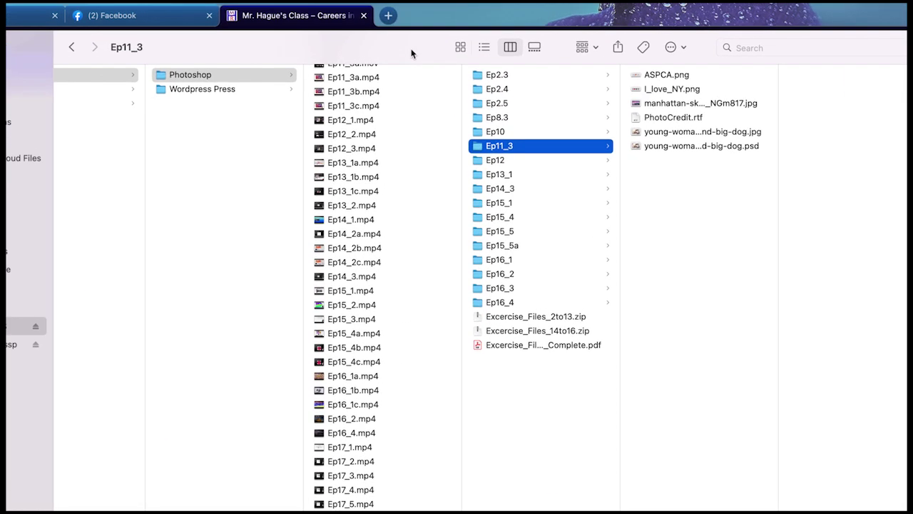
left_click(505, 74)
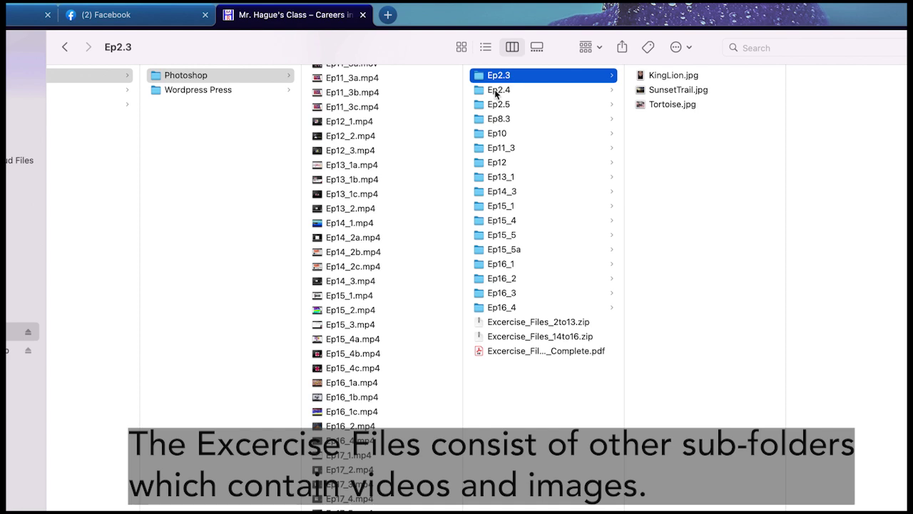
- Preview images in the Ep2.4 exercise folder, including DinnerPlate.jpg, SD Card.jpg, toddler.jpg and UtahDrive.JPG
left_click(497, 91)
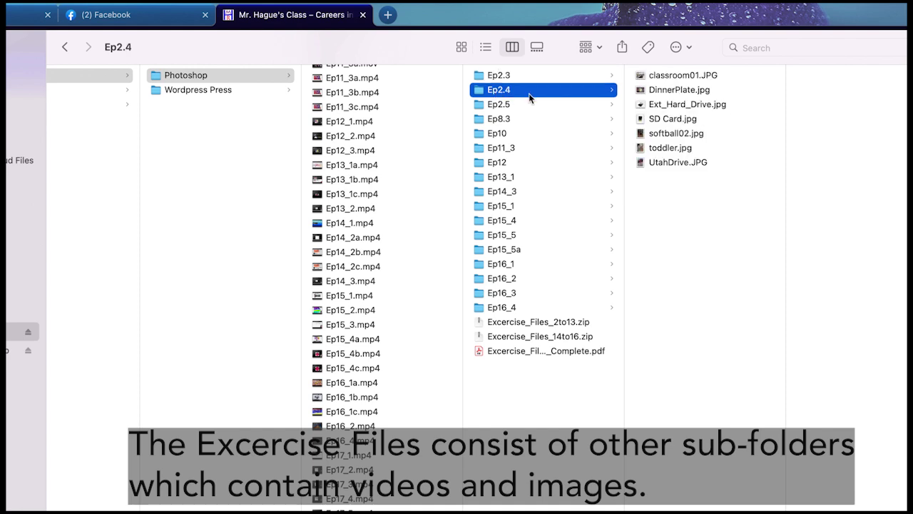
left_click(662, 91)
left_click(661, 122)
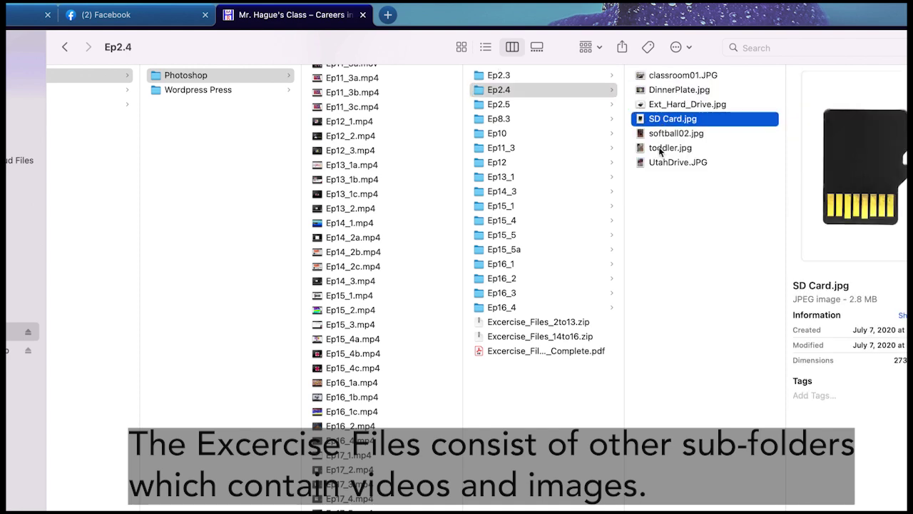
left_click(660, 147)
left_click(662, 163)
- Preview images in the Ep10 exercise folder, including HorseShoe_hotel02.jpg and pyramid02.jpg, and look into a further episode folder
left_click(501, 134)
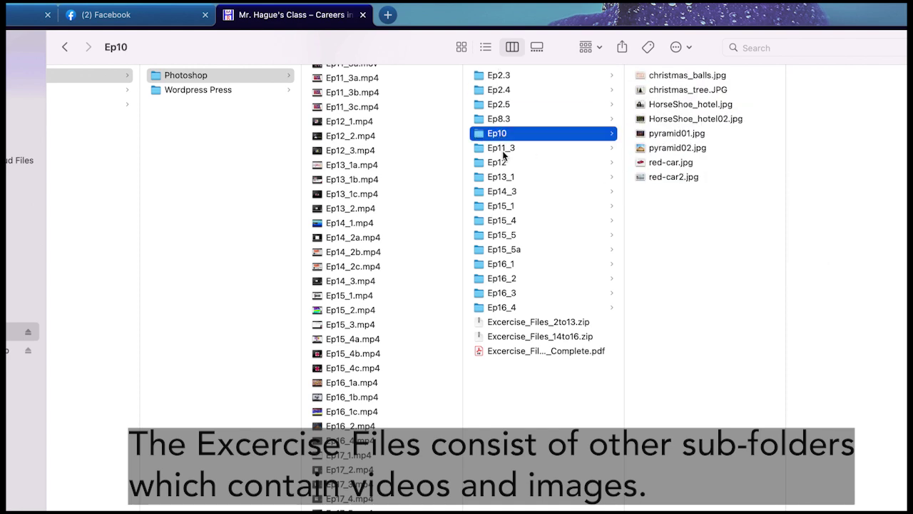
left_click(677, 118)
left_click(673, 95)
left_click(671, 121)
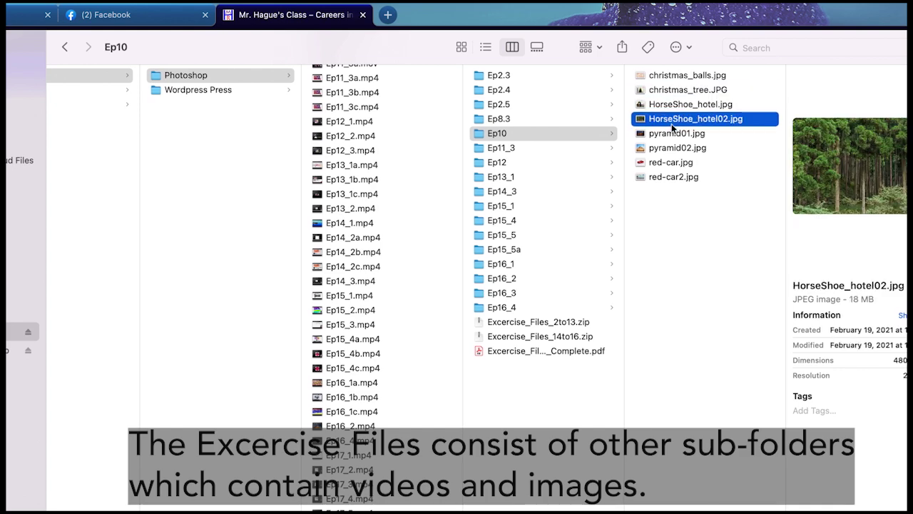
left_click(674, 149)
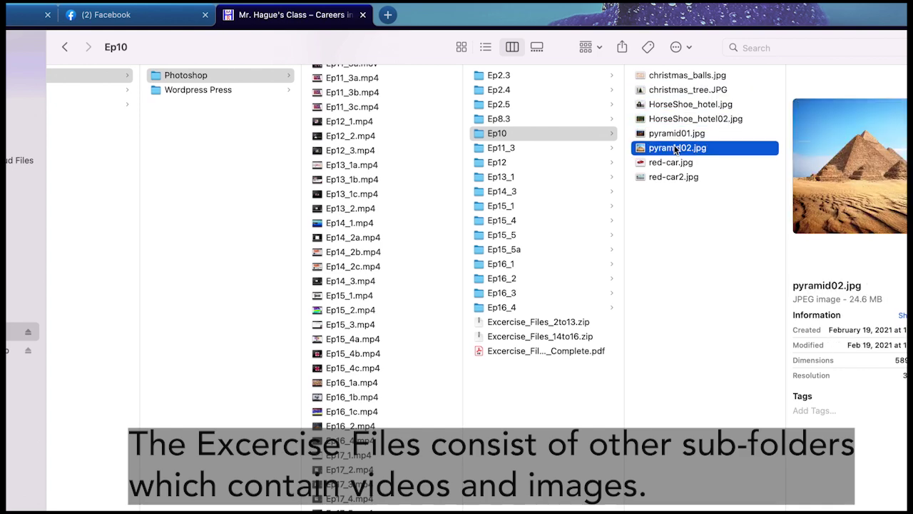
left_click(512, 205)
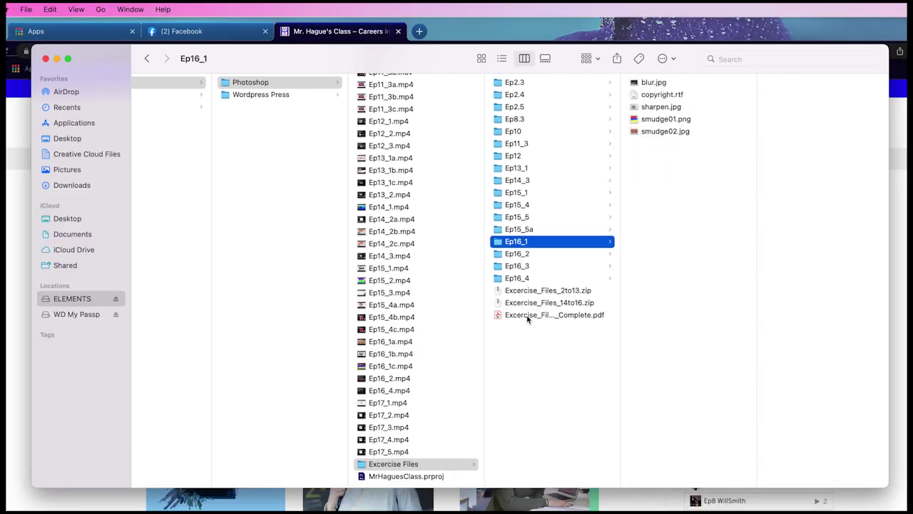
- View Excercise_Files_Complete.pdf in a Quick Look preview to check its download link, and close the preview
left_click(527, 315)
left_click(528, 318)
left_click(500, 318)
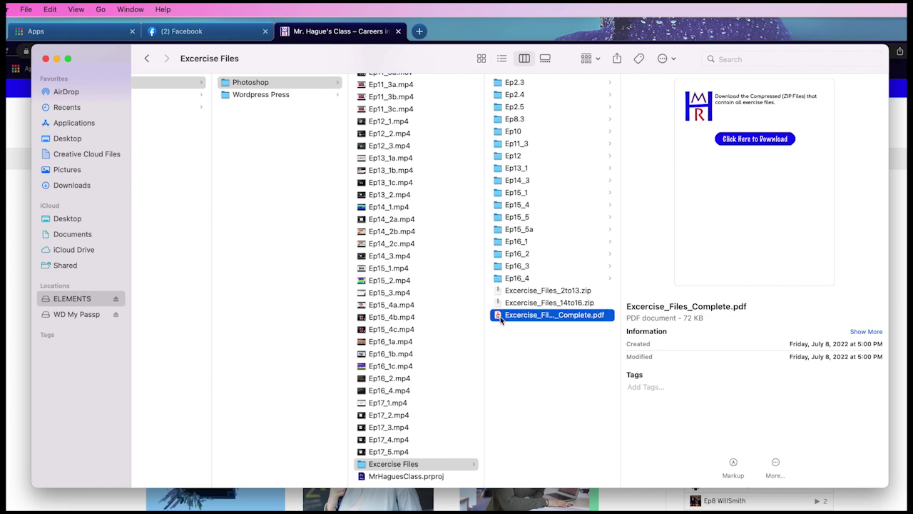
key("space")
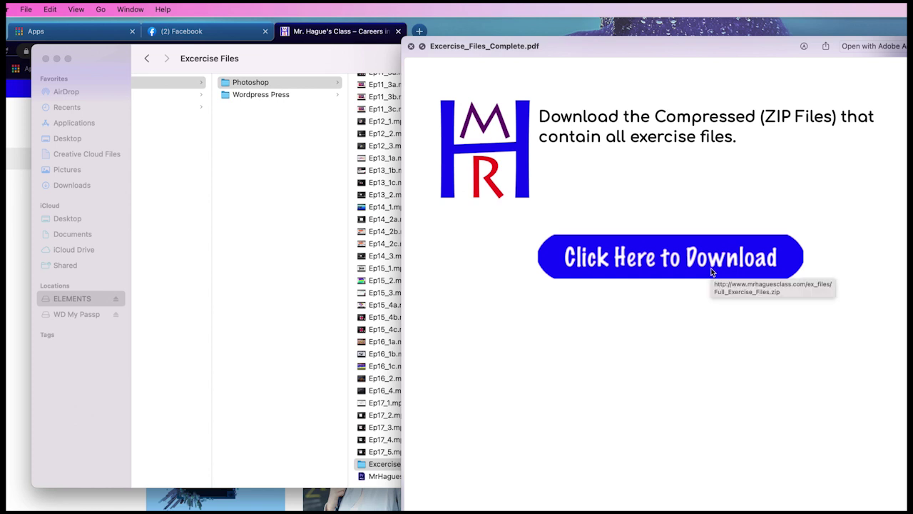
key("space")
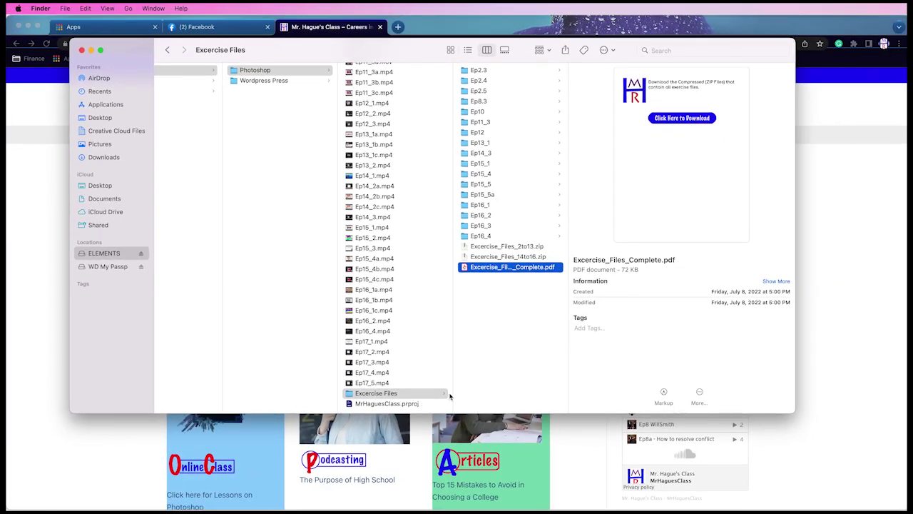
- Put the Finder window away, return to Chrome, and sign in to the My Account dashboard with the prefilled credentials
left_click_drag(303, 49, 349, 54)
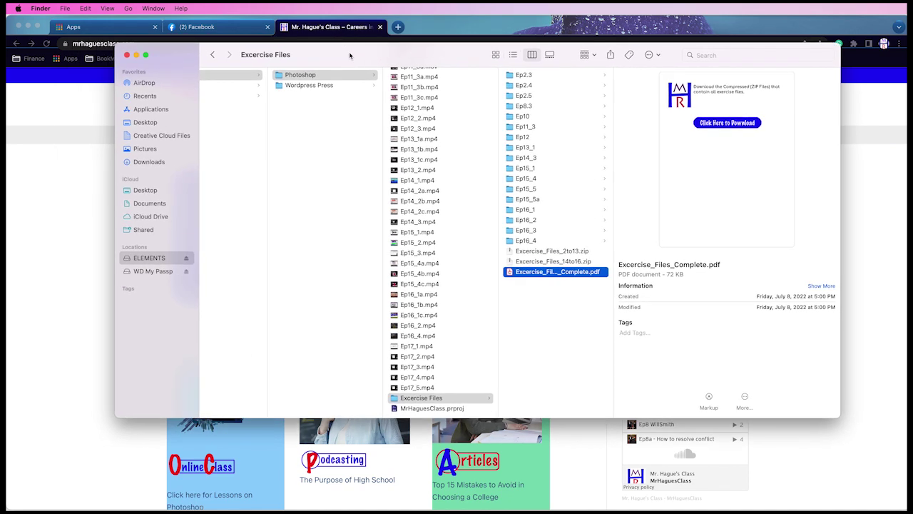
left_click(137, 56)
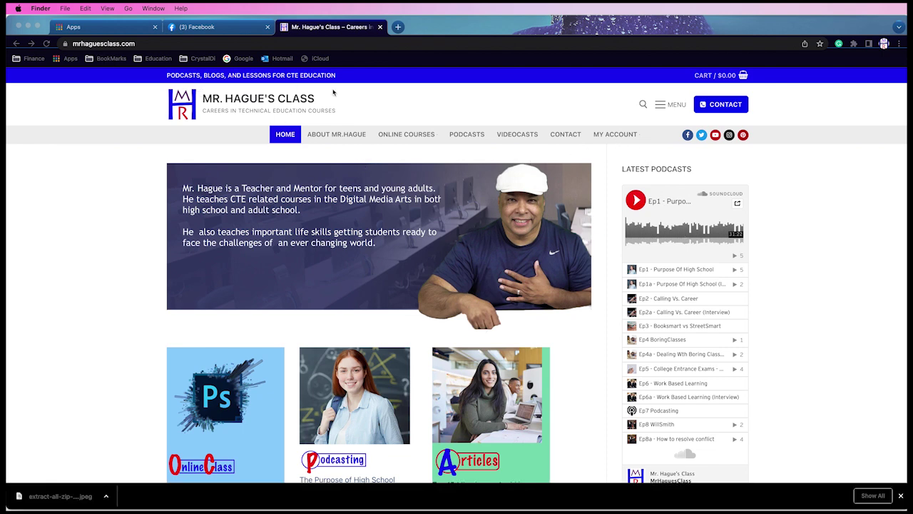
left_click(622, 142)
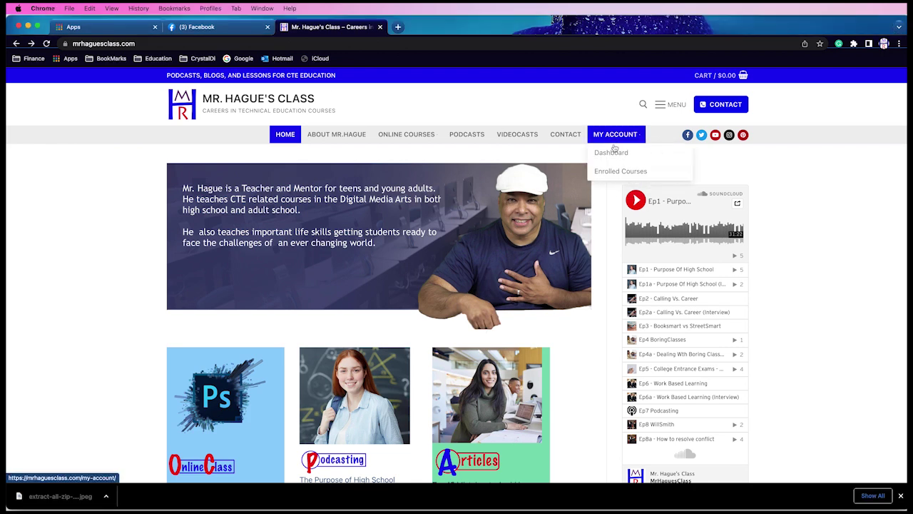
left_click(612, 154)
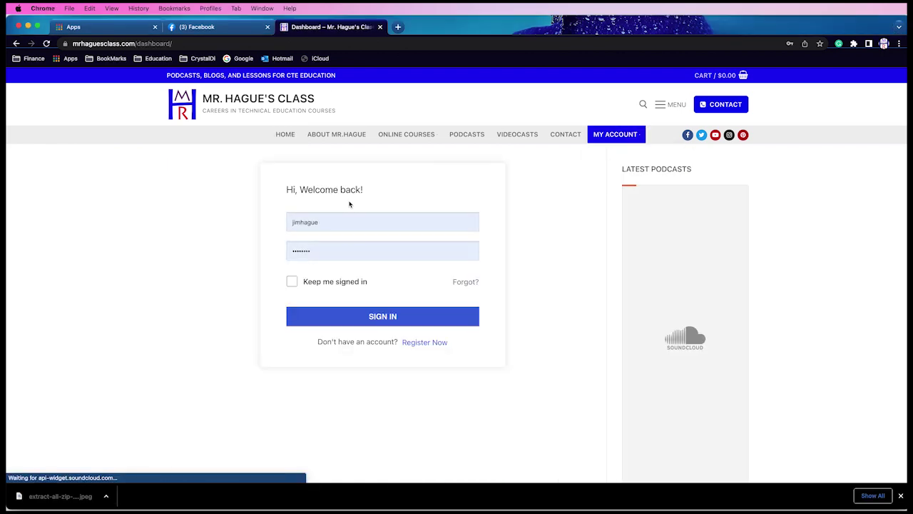
left_click(292, 281)
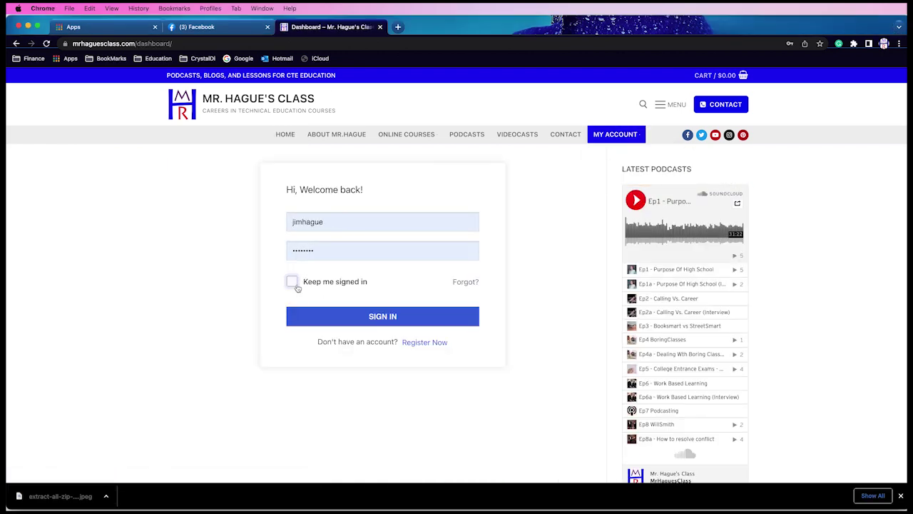
left_click(386, 319)
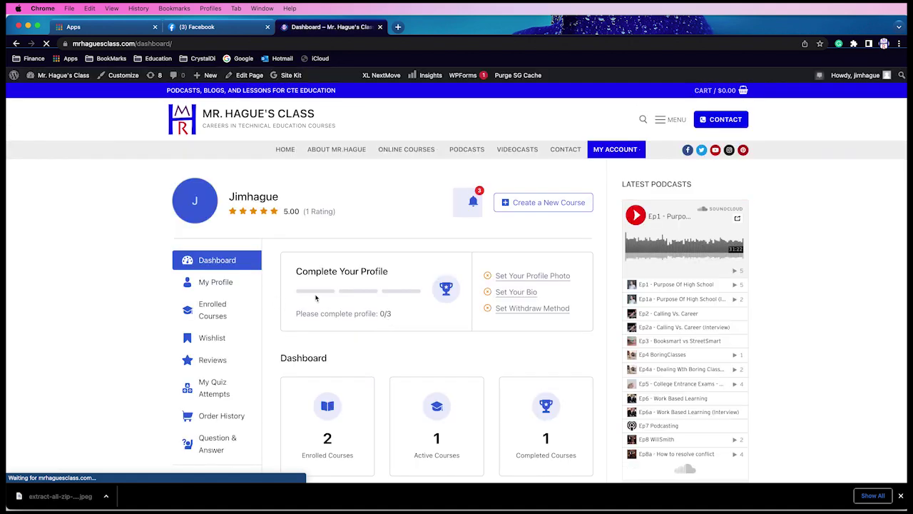
- Dismiss the password check notice and decline push notifications on the dashboard
scroll(317, 298, "down", 6)
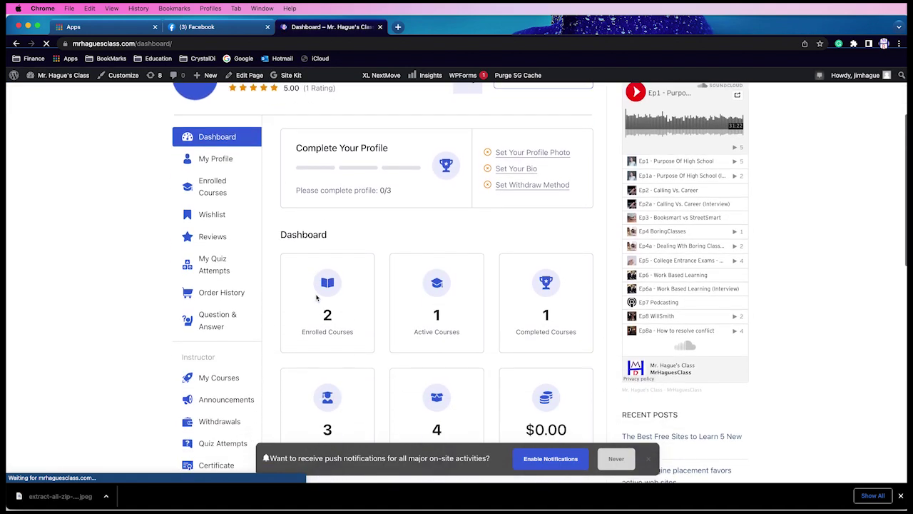
scroll(316, 298, "down", 2)
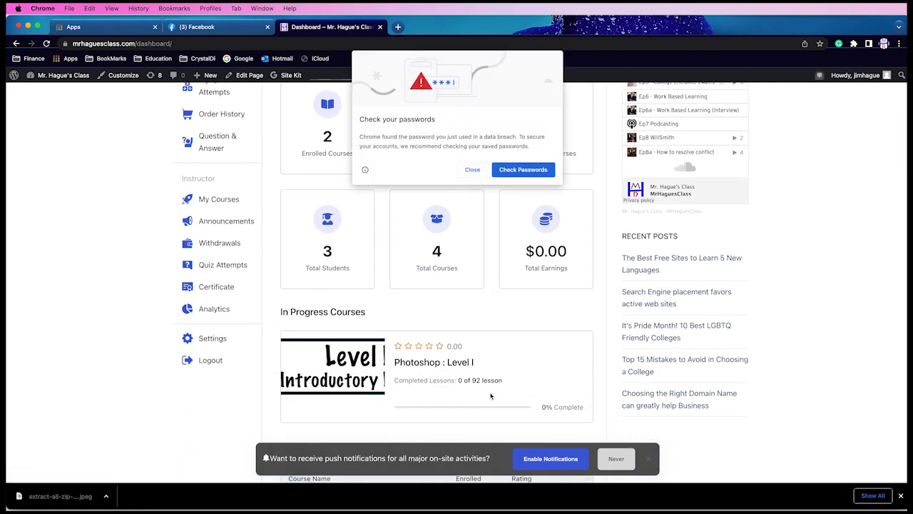
left_click(472, 169)
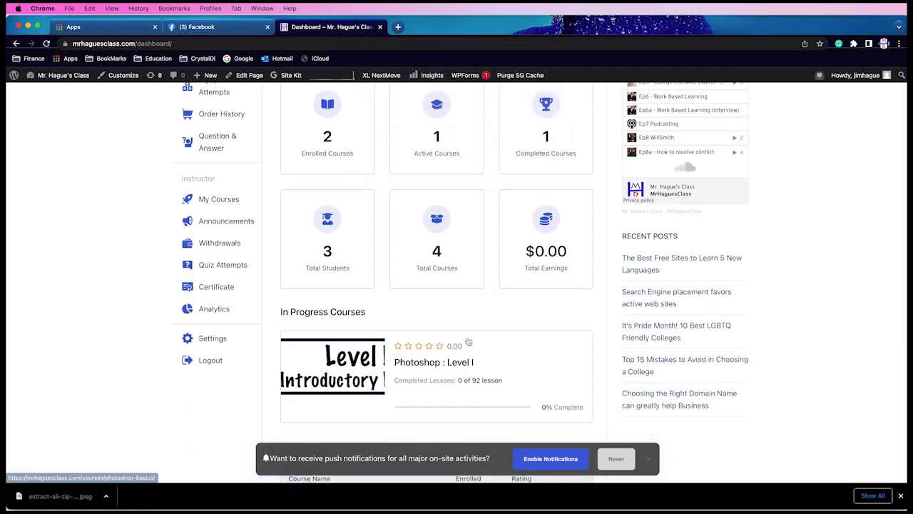
left_click(616, 460)
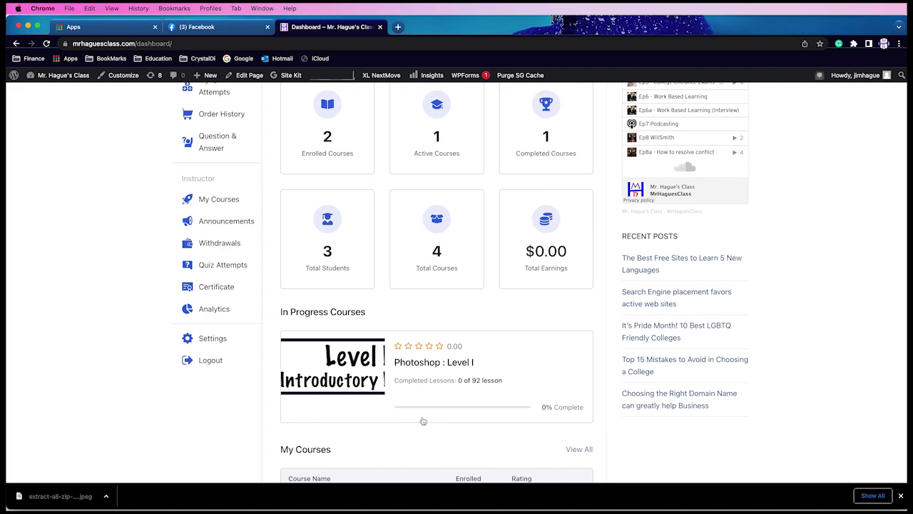
- Open the Photoshop : Level I course from the In Progress Courses section
scroll(422, 419, "down", 1)
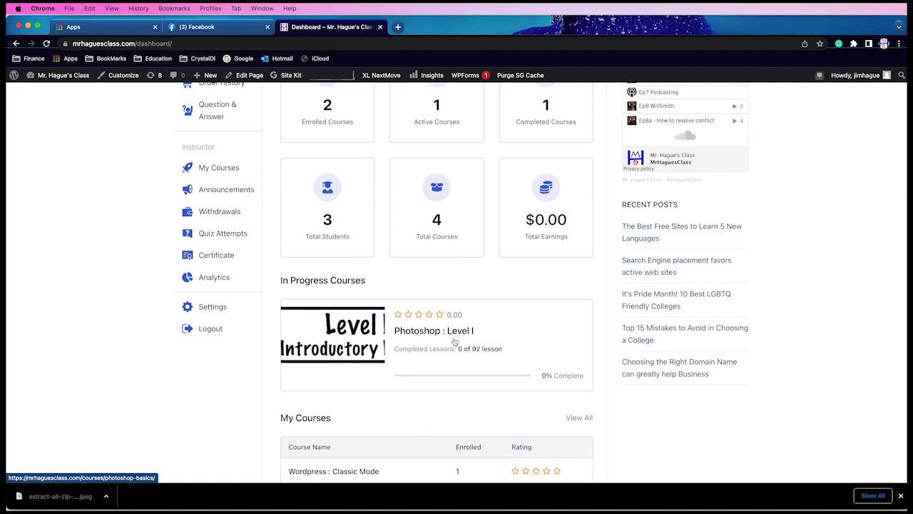
scroll(453, 341, "down", 3)
scroll(454, 314, "up", 2)
scroll(453, 312, "up", 1)
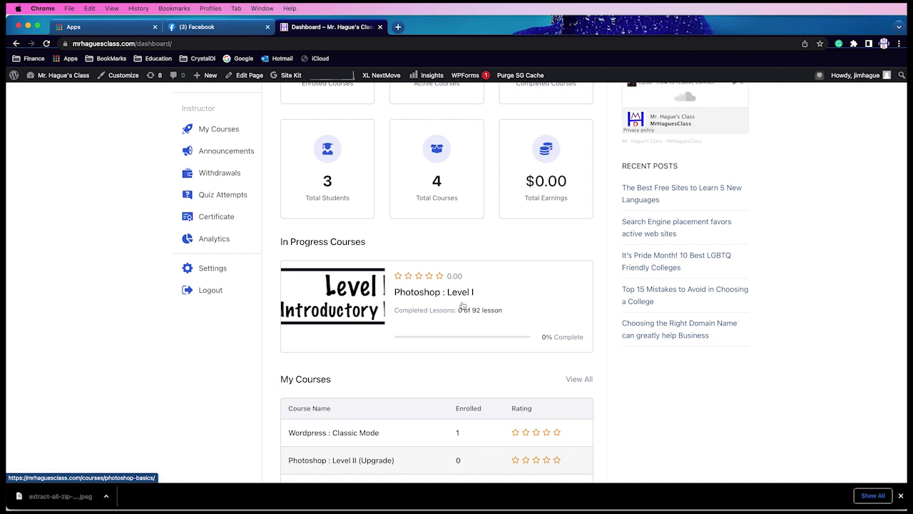
left_click(394, 296)
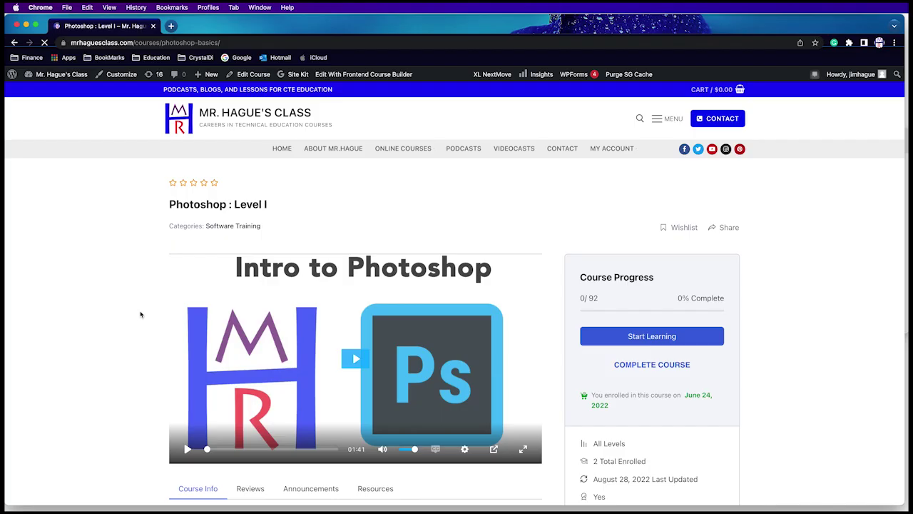
- Highlight the exercise file download instruction under About Course and view the course's Resources
scroll(140, 314, "down", 6)
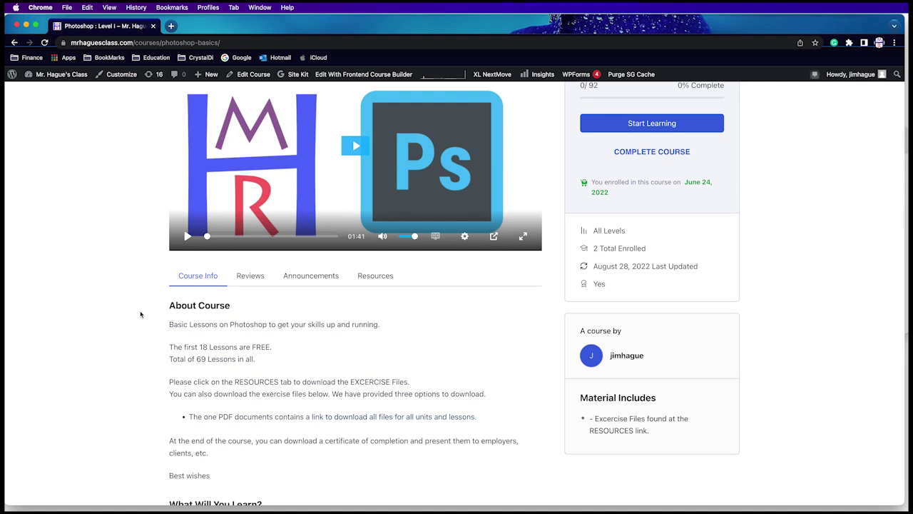
scroll(140, 314, "down", 1)
left_click_drag(171, 344, 410, 349)
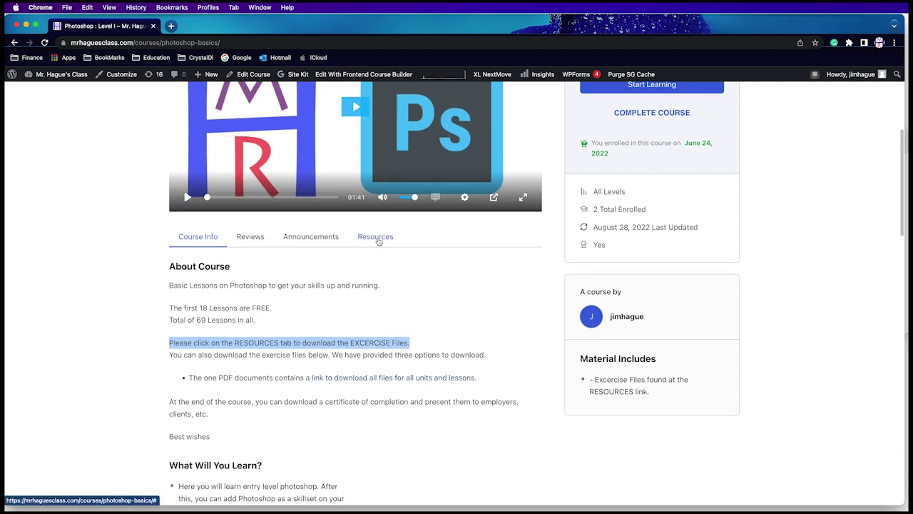
left_click(377, 240)
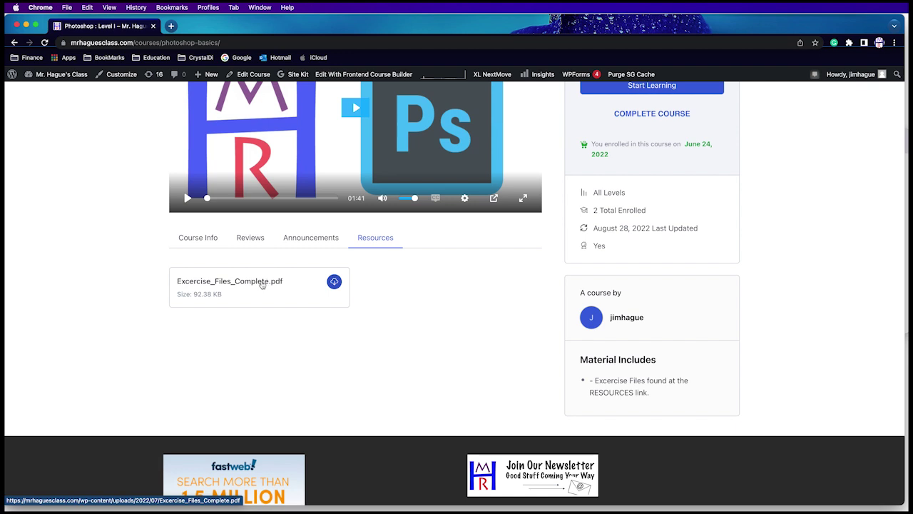
- Return to the course info, highlight part of the line about the PDF link to all files, and clear the highlight
left_click(204, 242)
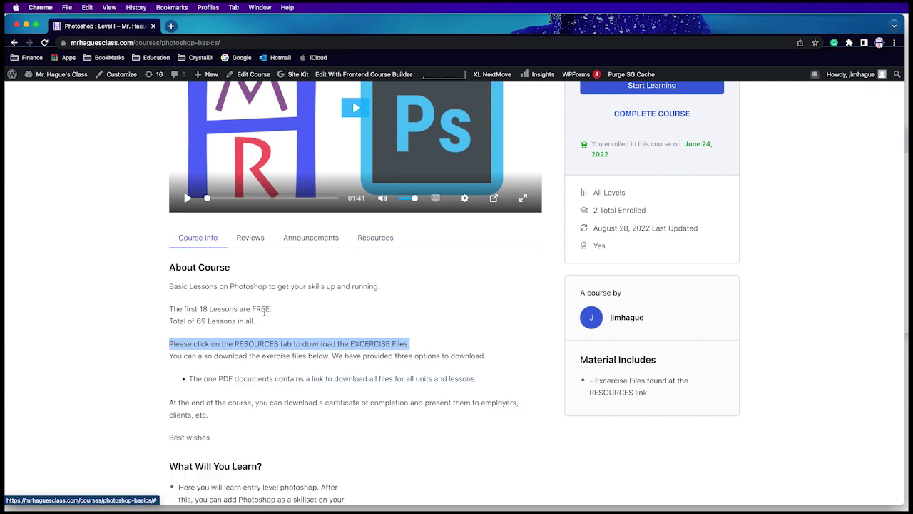
scroll(264, 312, "down", 1)
scroll(264, 312, "down", 1)
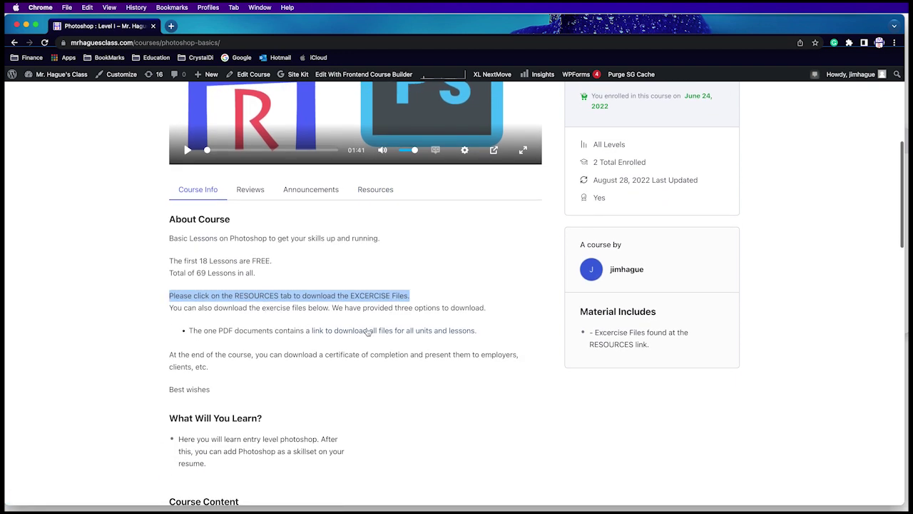
left_click(195, 330)
left_click_drag(195, 330, 329, 334)
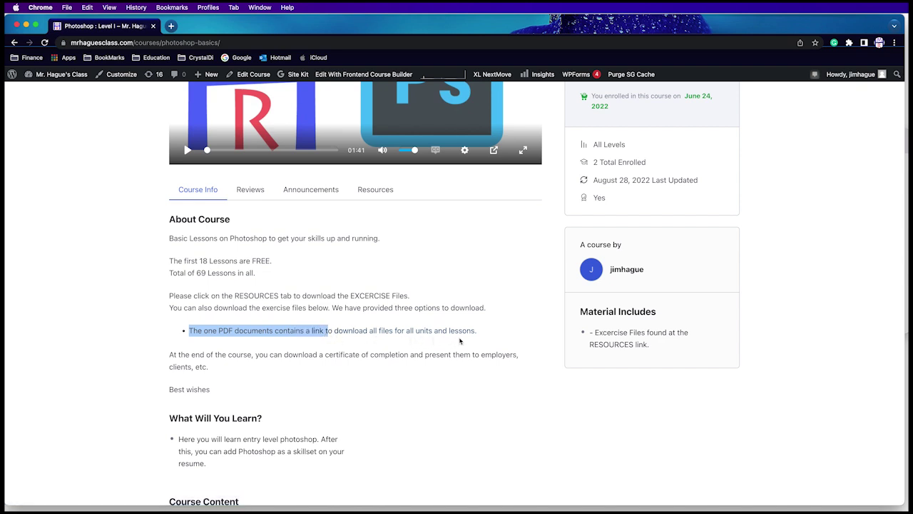
left_click(426, 341)
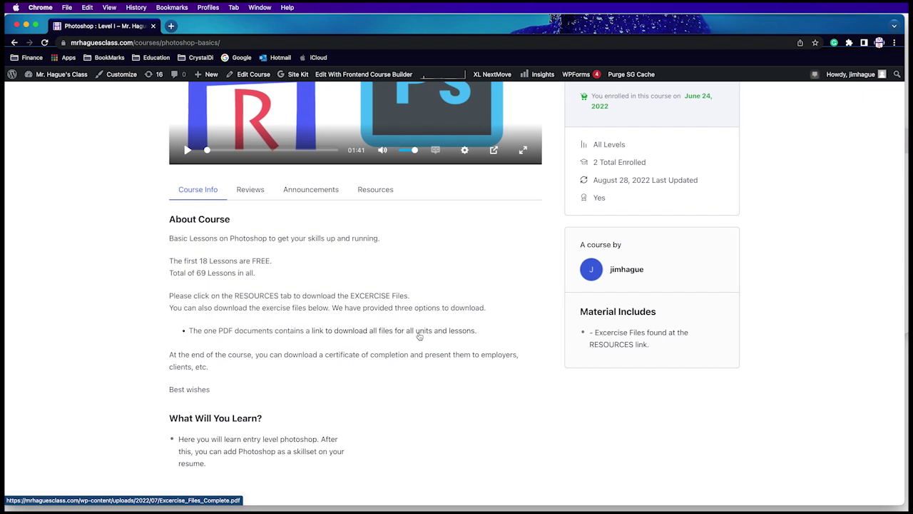
- Expand Unit 2 : Adobe Photoshop Start Screen in the Course Content and open its Using Exercise Files lesson
scroll(420, 335, "up", 1)
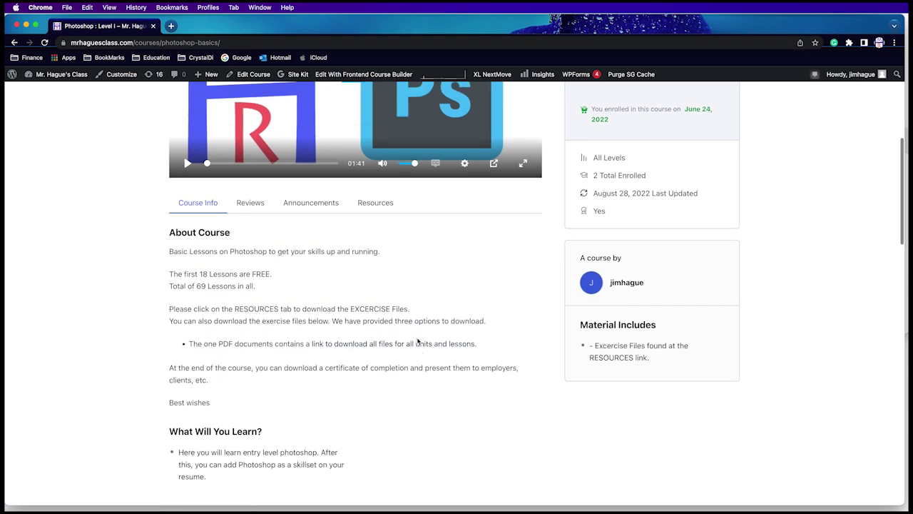
scroll(380, 332, "down", 10)
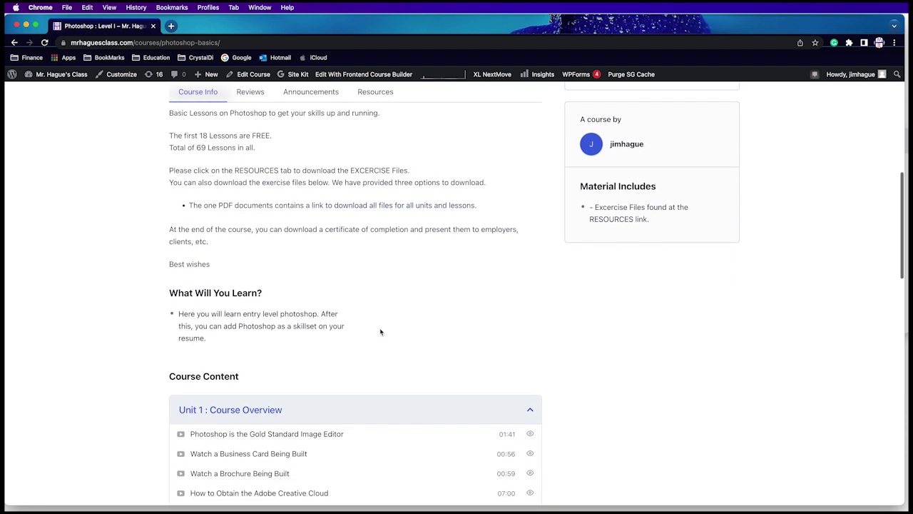
scroll(367, 328, "down", 1)
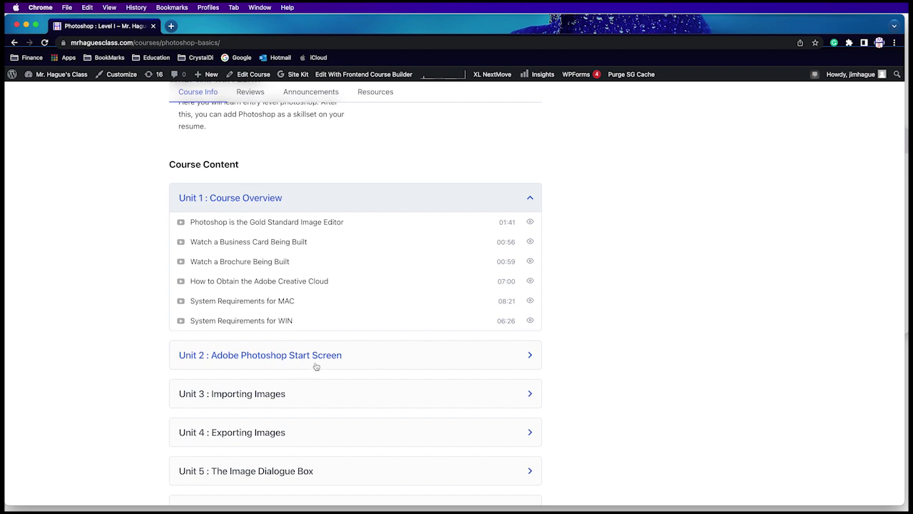
left_click(531, 356)
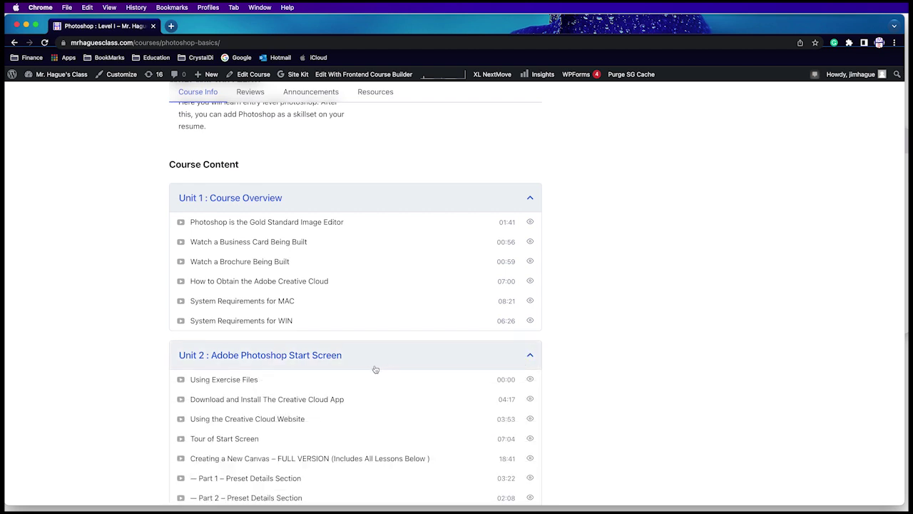
scroll(375, 367, "down", 3)
left_click(222, 330)
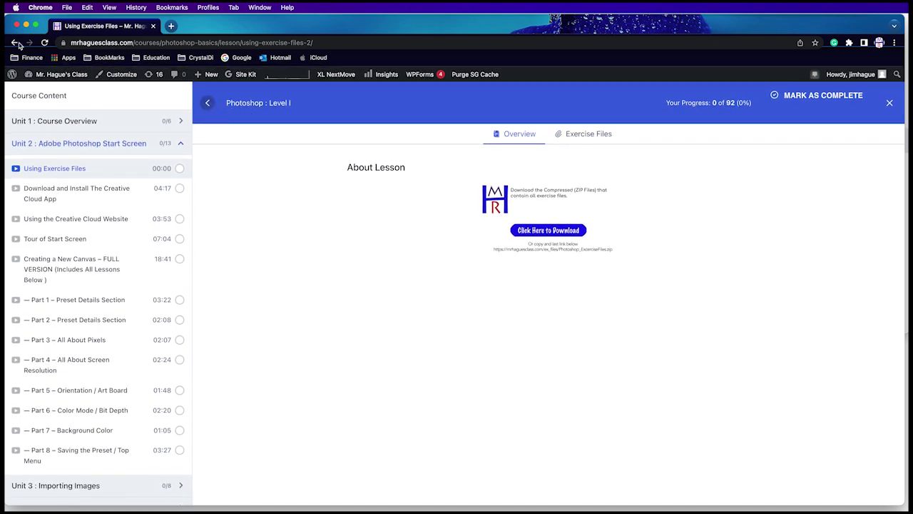
- Return to the course page and save Excercise_Files_Complete.pdf from the course's Resources to the Downloads folder
left_click(16, 43)
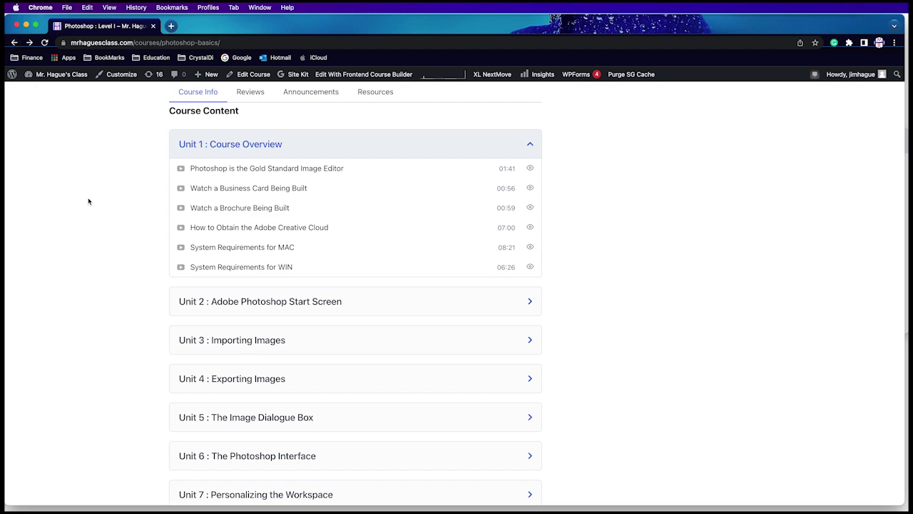
scroll(87, 199, "up", 5)
scroll(359, 151, "up", 6)
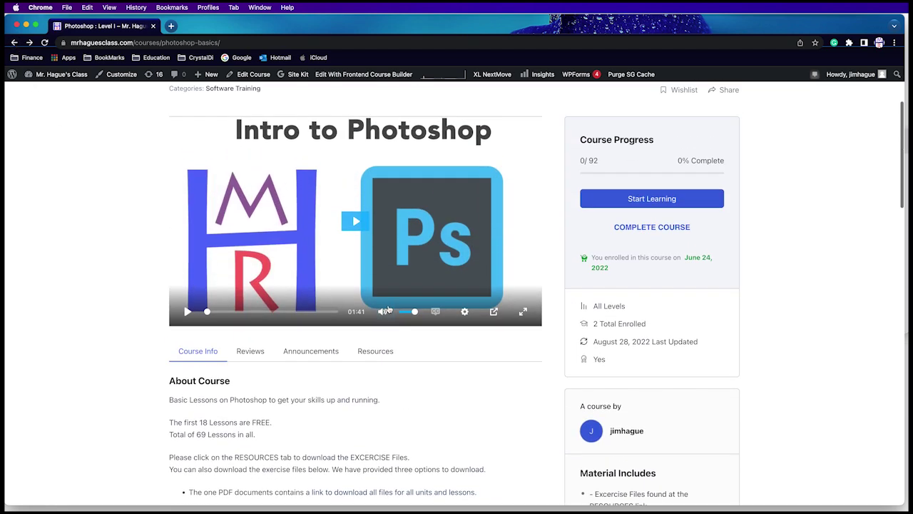
left_click(380, 350)
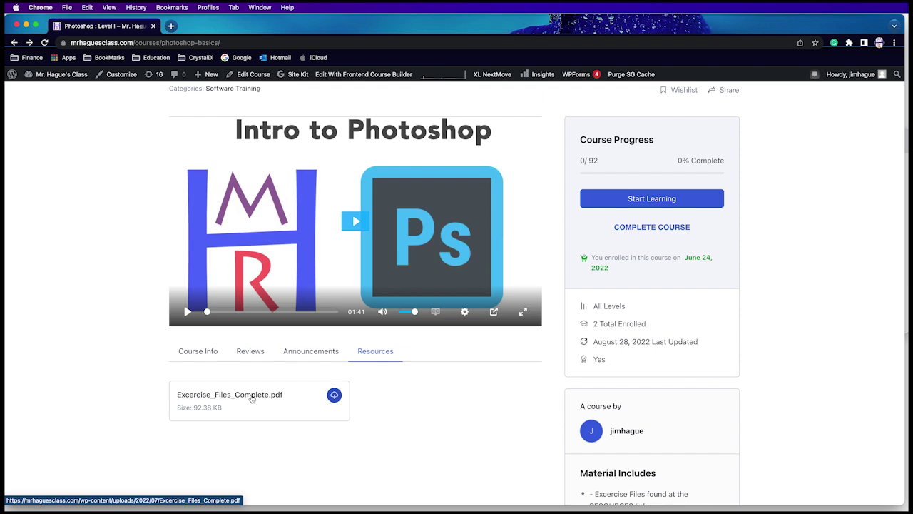
left_click(251, 398)
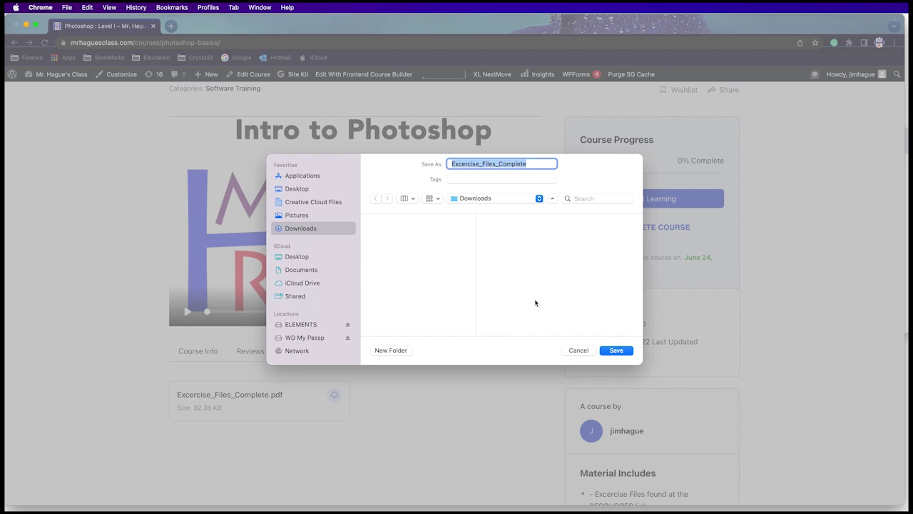
left_click(616, 351)
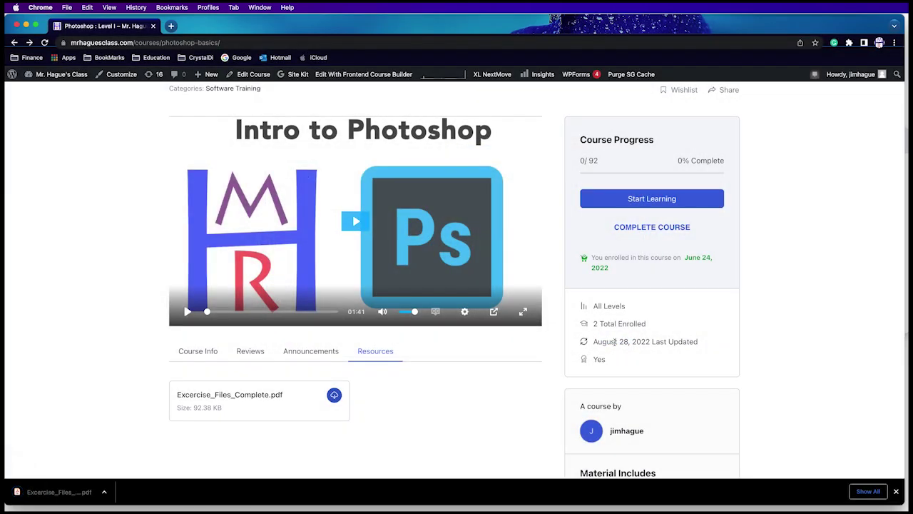
- Switch to Finder, select Excercise_Files_Complete.pdf in the Downloads folder, and highlight its file size
key("super+Tab")
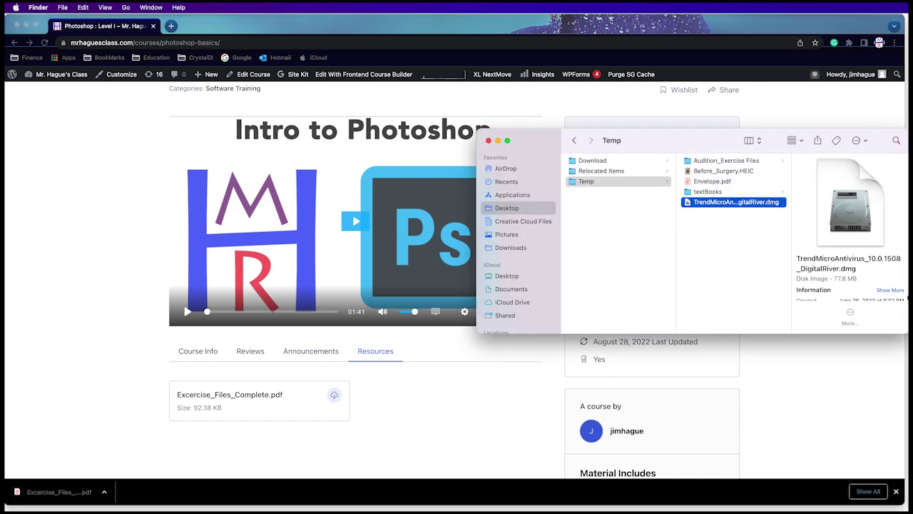
left_click_drag(639, 141, 475, 140)
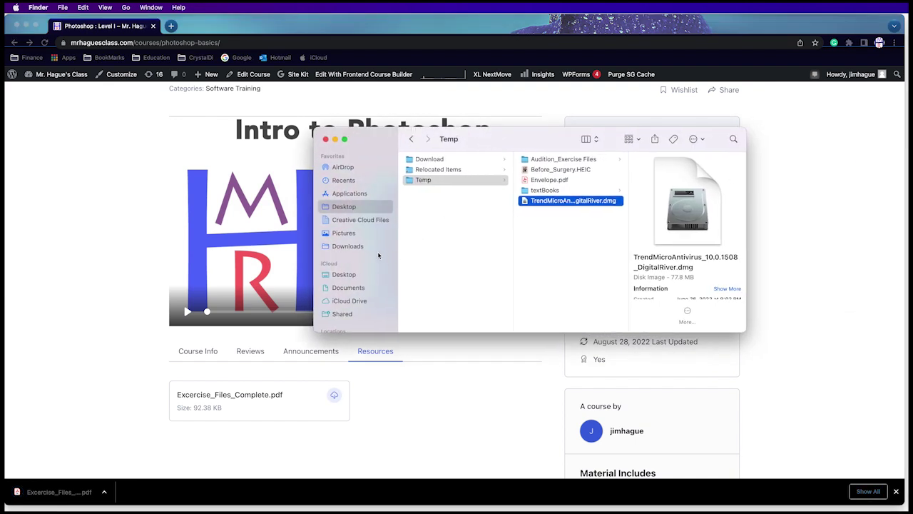
left_click(347, 245)
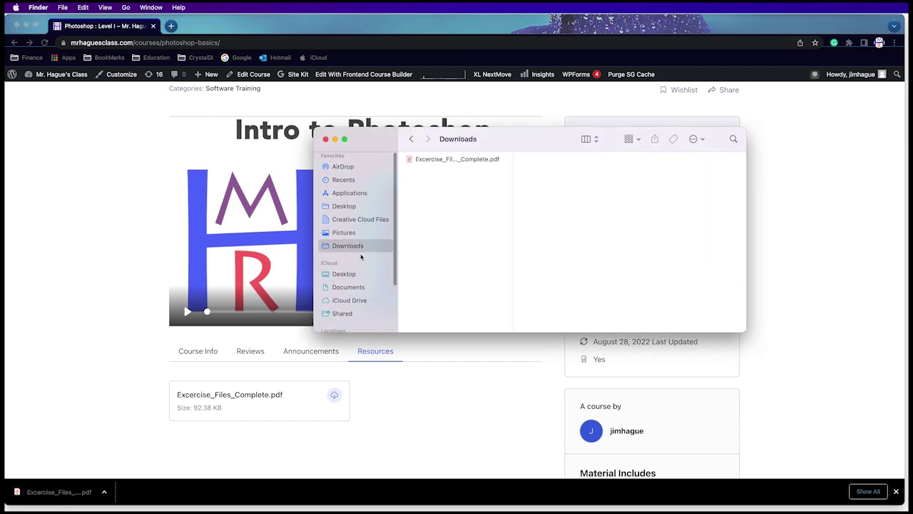
left_click(450, 159)
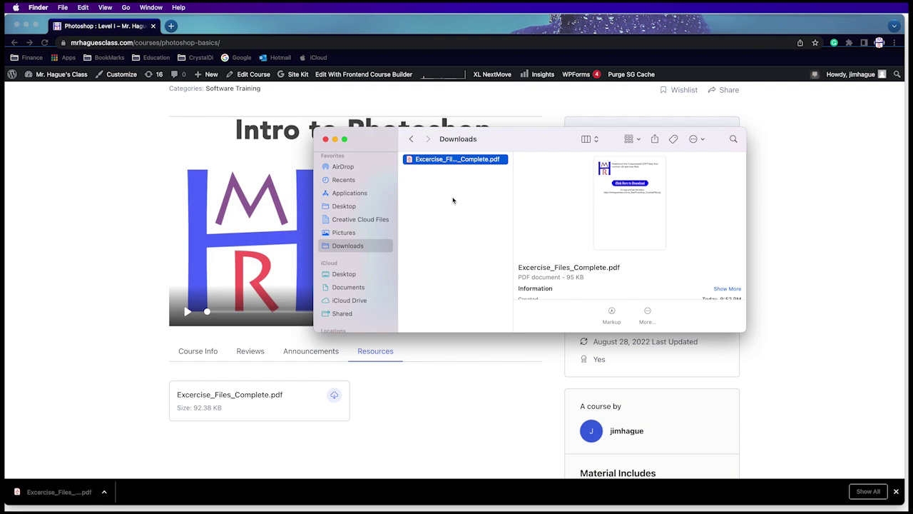
left_click(442, 162)
key("Return")
left_click_drag(567, 277, 587, 278)
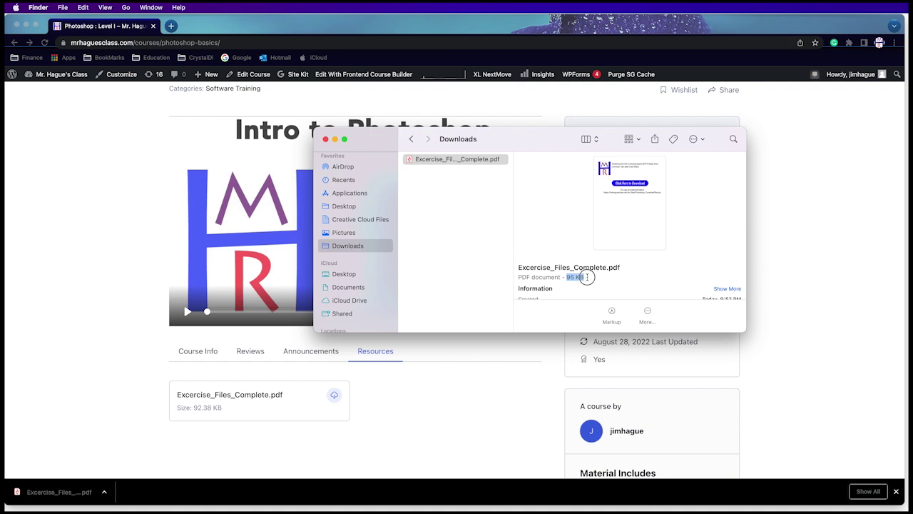
- Open the PDF and use its download link to download Photoshop_ExcerciseFiles.zip from Google Drive in Safari, despite the missing virus scan
left_click(443, 162)
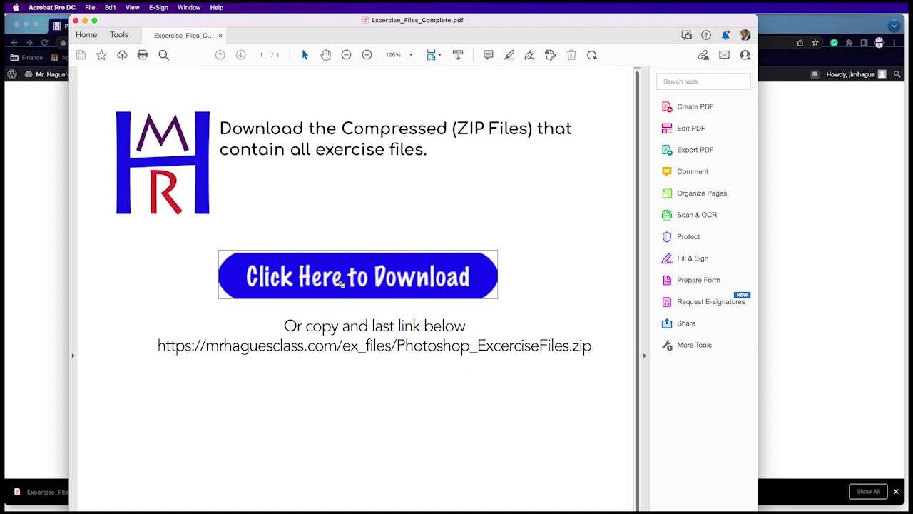
left_click(353, 278)
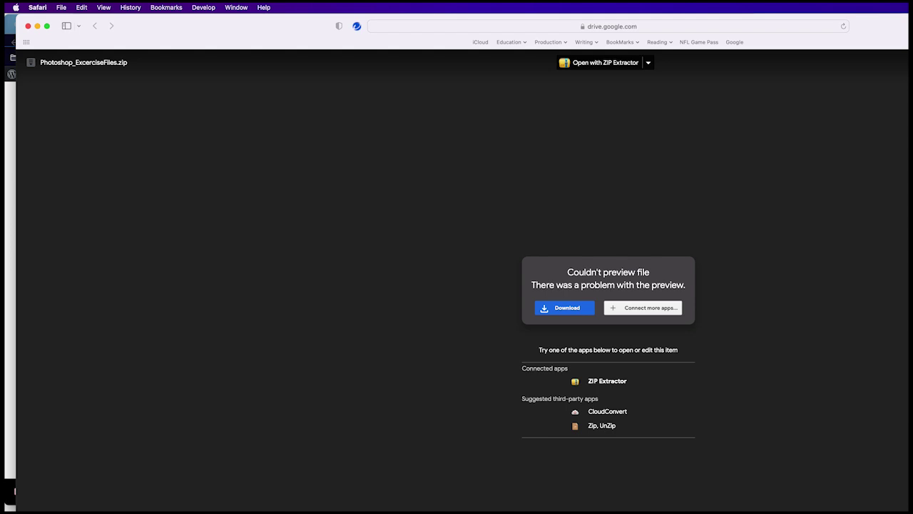
left_click(567, 312)
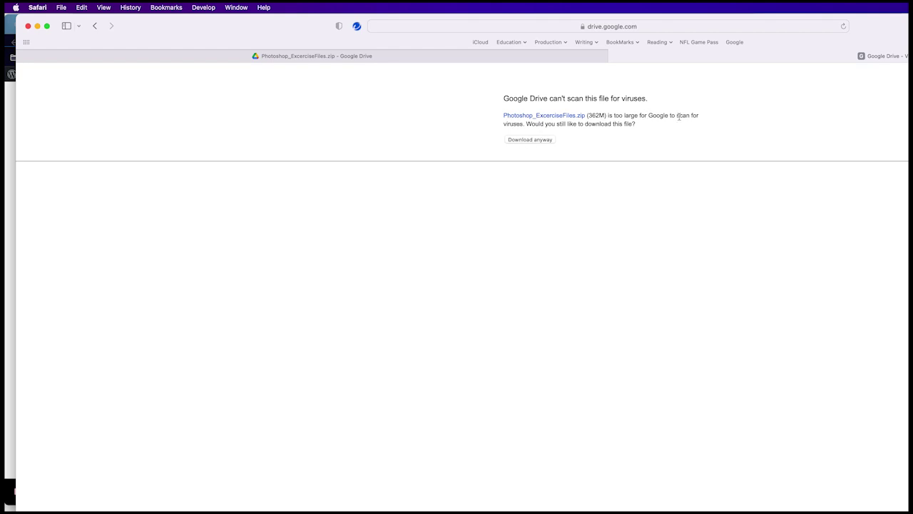
left_click(531, 142)
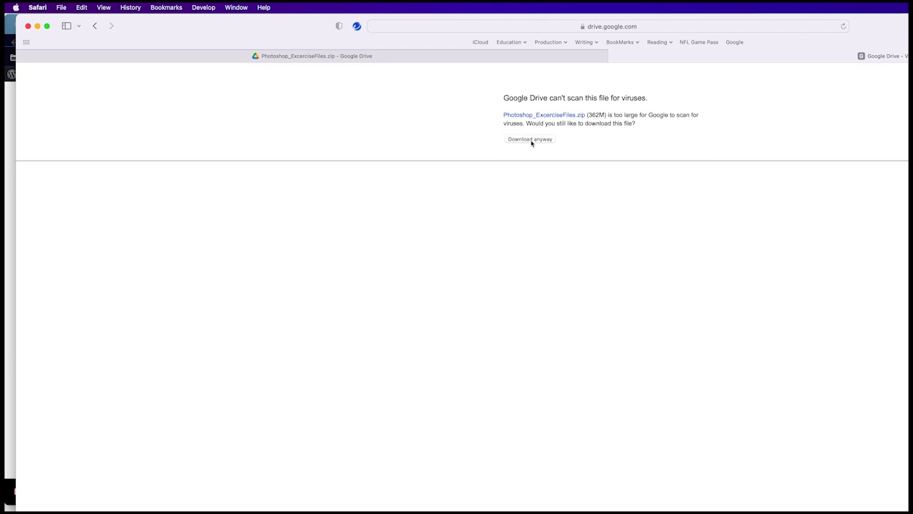
left_click(532, 140)
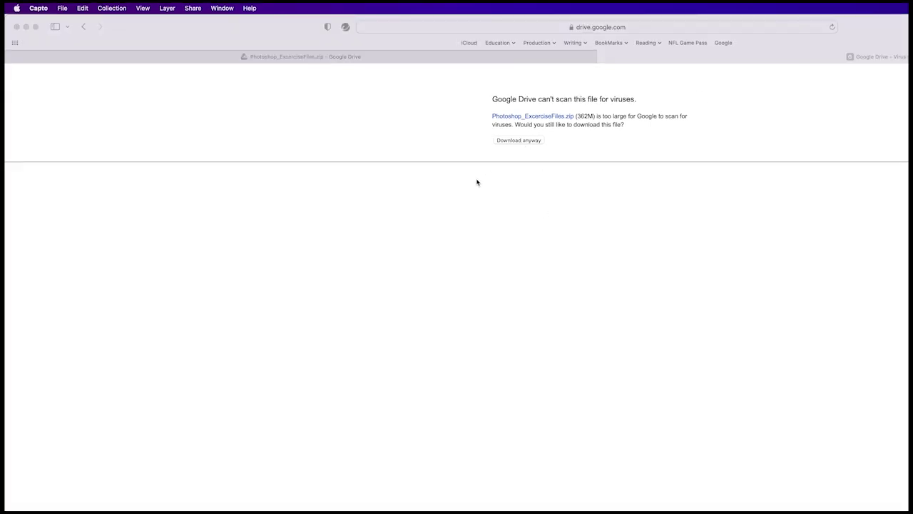
left_click(402, 49)
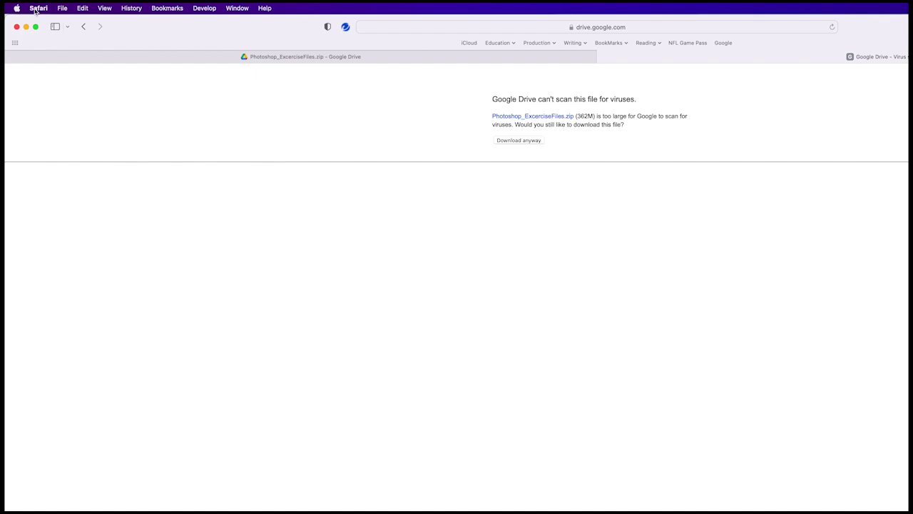
left_click(511, 142)
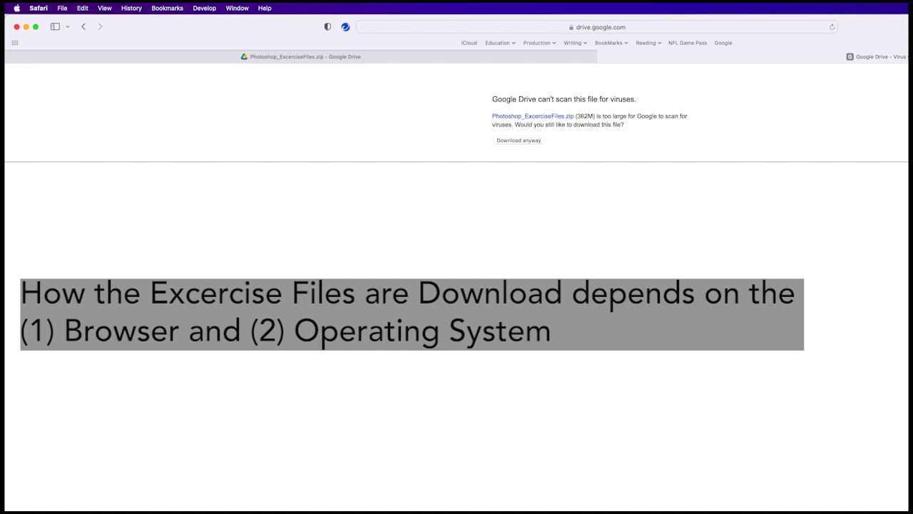
- Switch to Finder, move its window clear of the screen edge, and select the Photoshop_ExcerciseFiles folder in Downloads
left_click(449, 509)
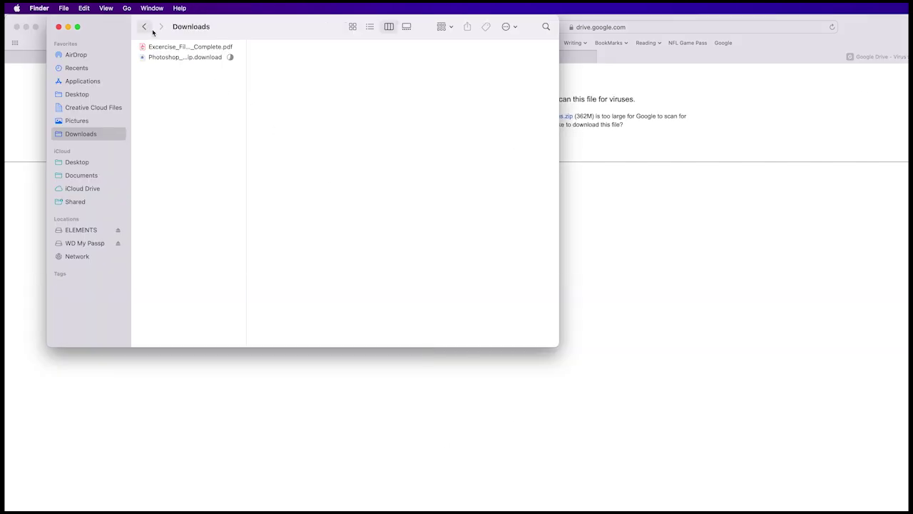
left_click_drag(120, 27, 270, 61)
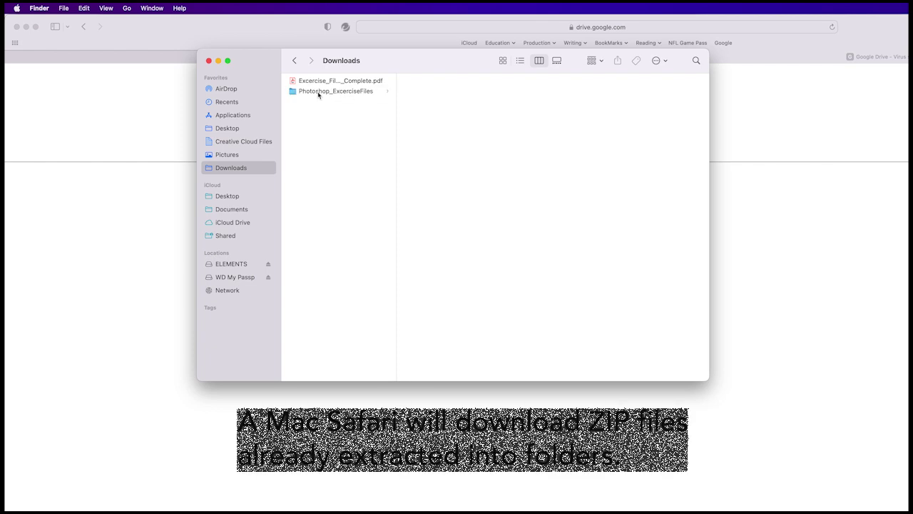
left_click(315, 92)
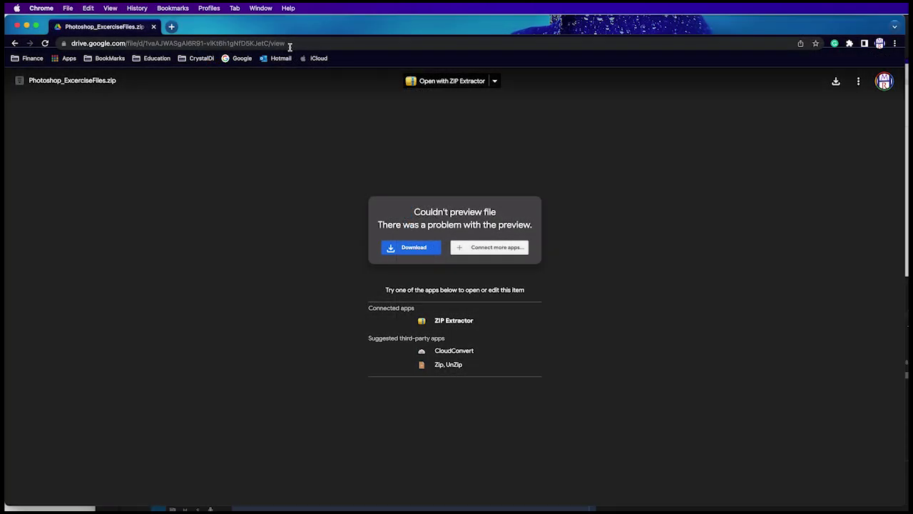
- Switch to Chrome and download Photoshop_ExcerciseFiles.zip from its Google Drive page, saving it in the Downloads folder
left_click(298, 44)
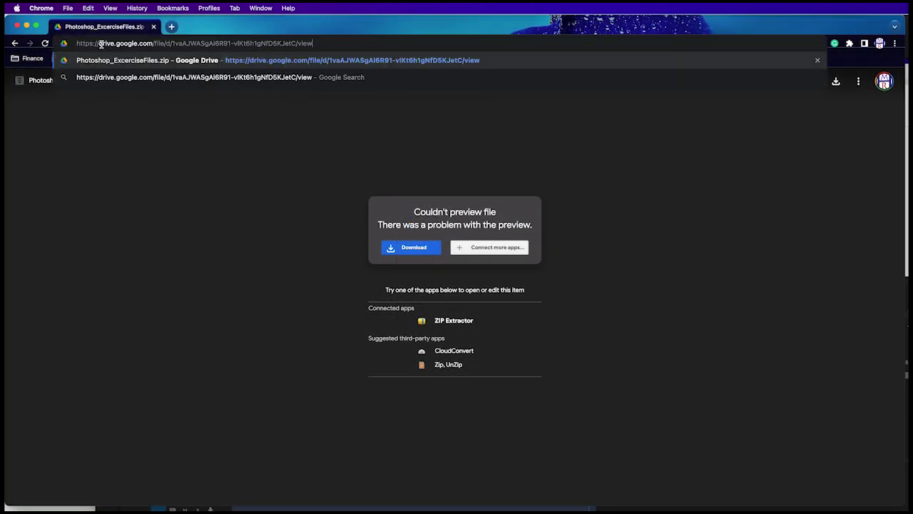
left_click(411, 247)
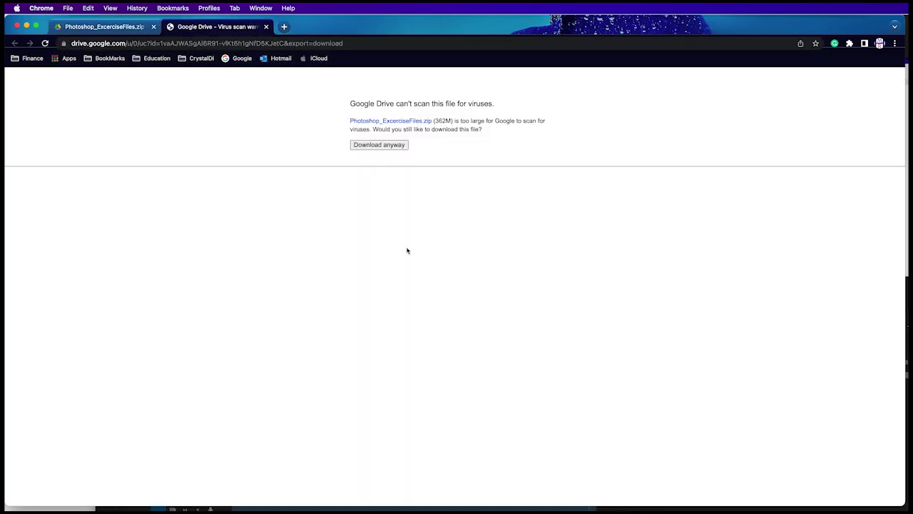
left_click(386, 146)
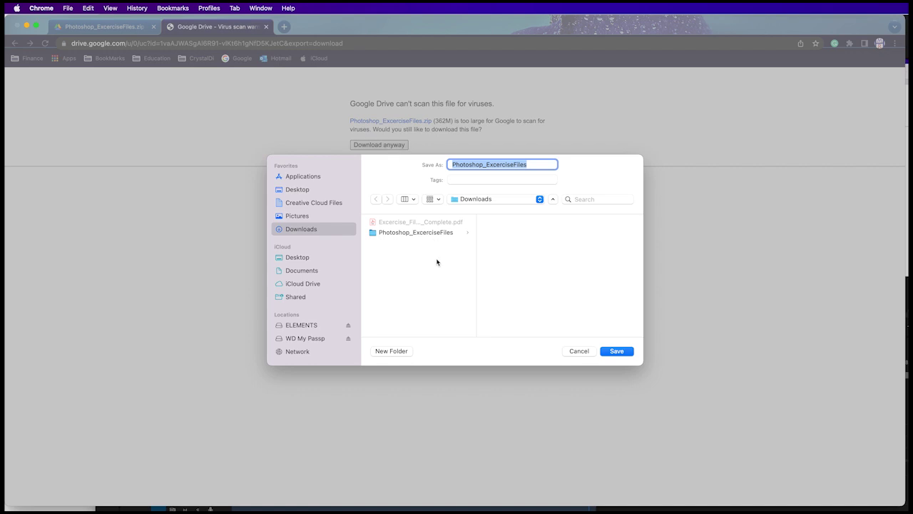
left_click(618, 351)
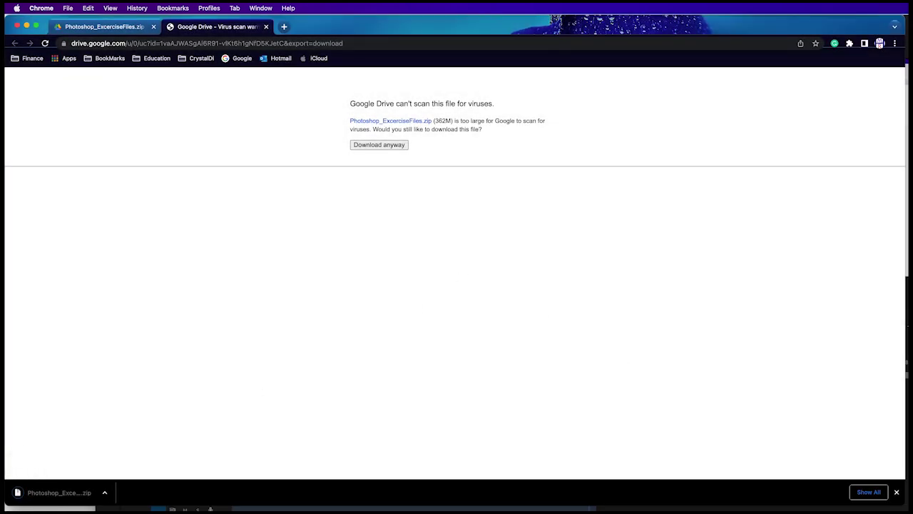
- Extract the downloaded Photoshop_ExcerciseFiles.zip in Finder and compare the new folder's contents with the existing Photoshop_ExcerciseFiles folder
left_click(104, 494)
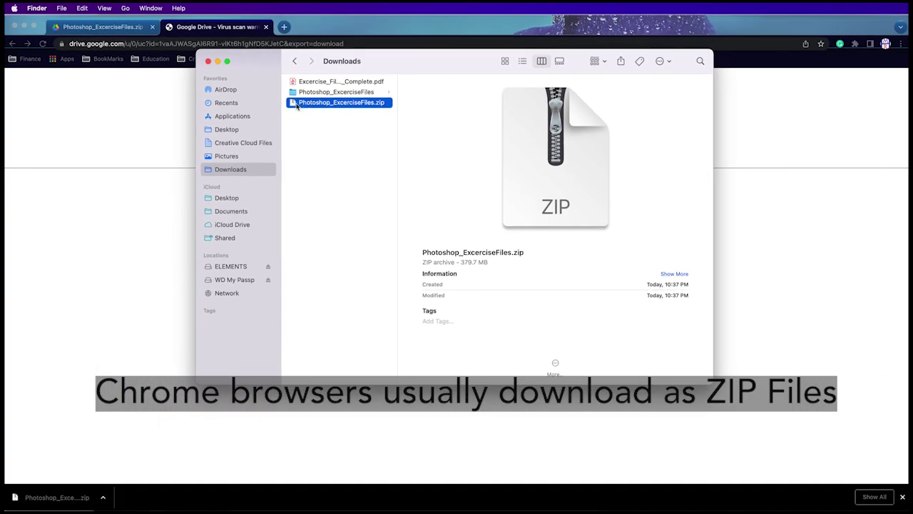
double_click(296, 105)
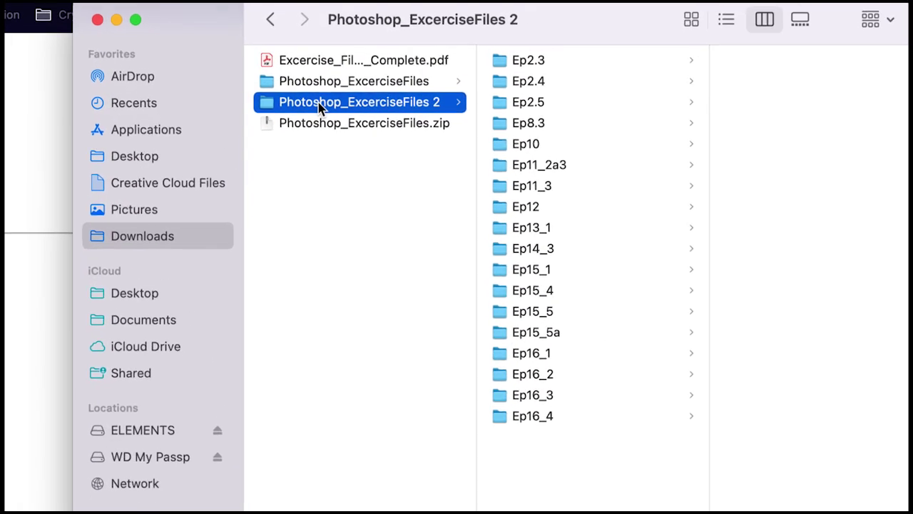
left_click(336, 79)
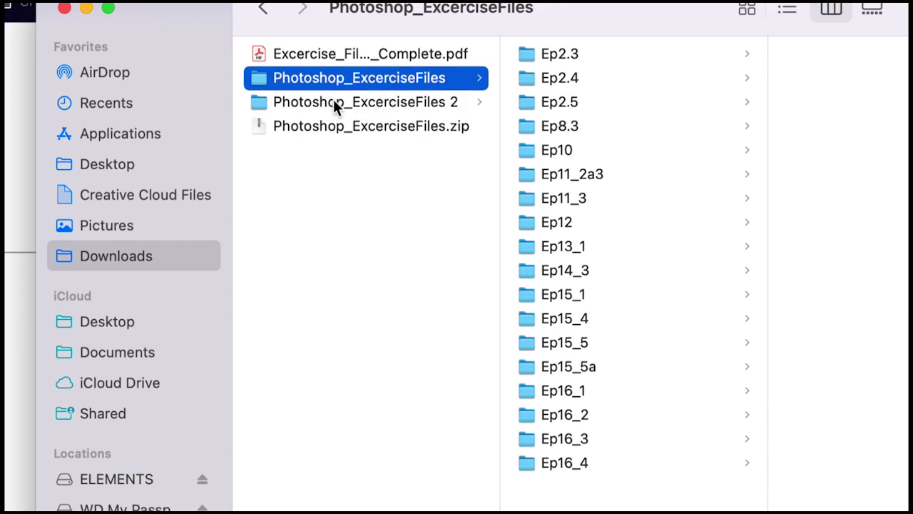
left_click(334, 102)
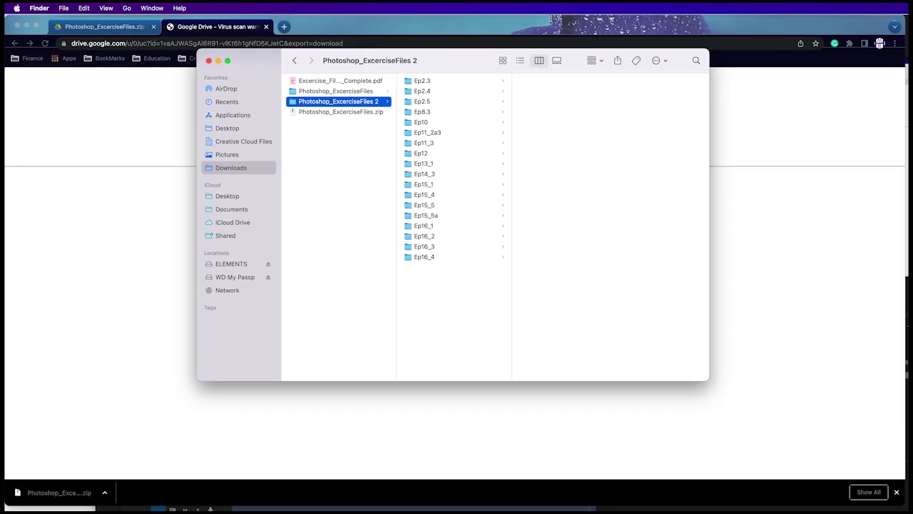